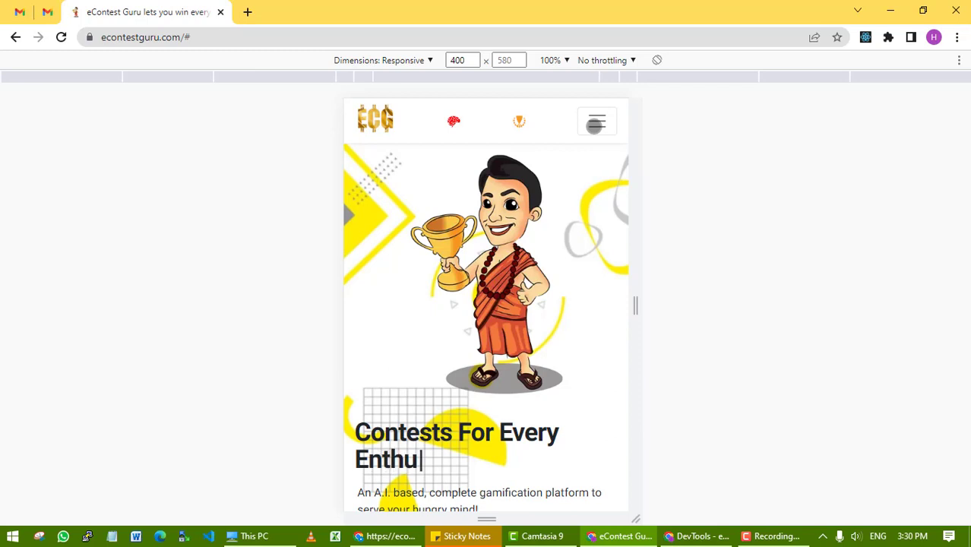
Open the Signup tab of the Login/Signup window from the navigation menu.
{"action": "left_click", "coordinate": [595, 124]}
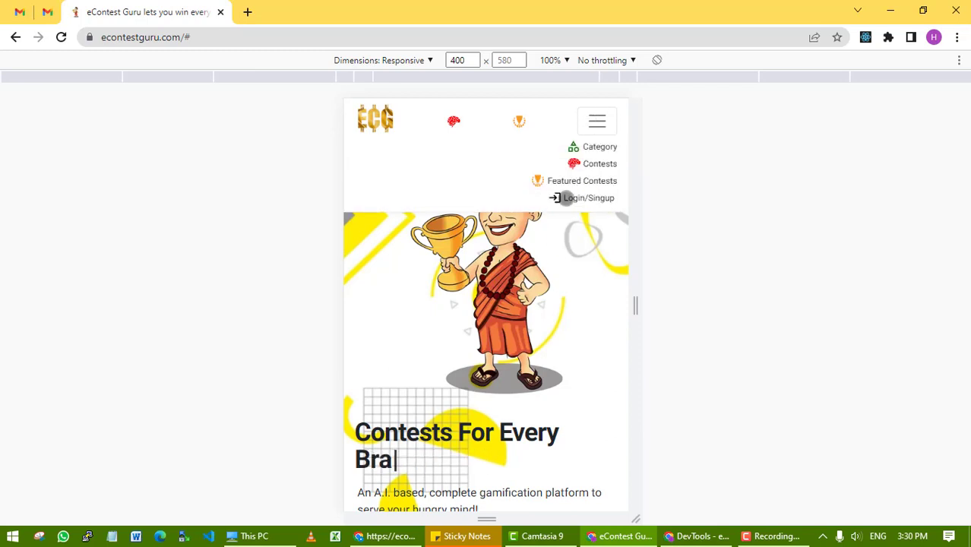
{"action": "left_click", "coordinate": [566, 197]}
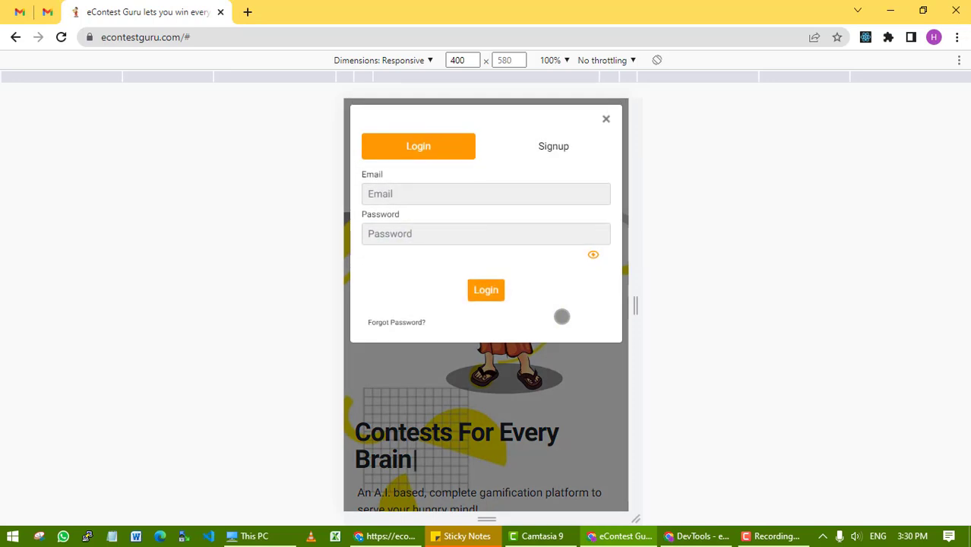
{"action": "left_click", "coordinate": [554, 144]}
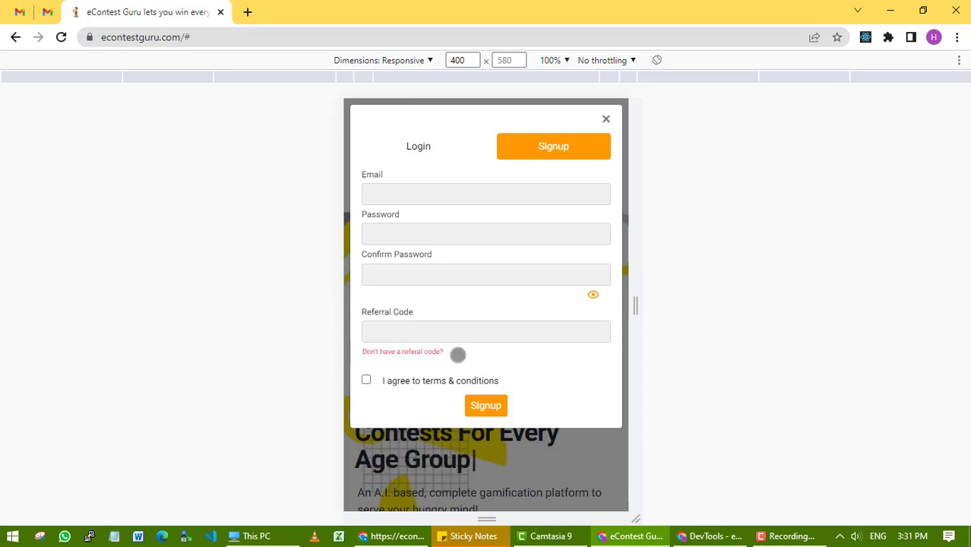
Request a referral code through 'Don't have a referral code?' so the homepage reloads with it.
{"action": "left_click", "coordinate": [386, 352]}
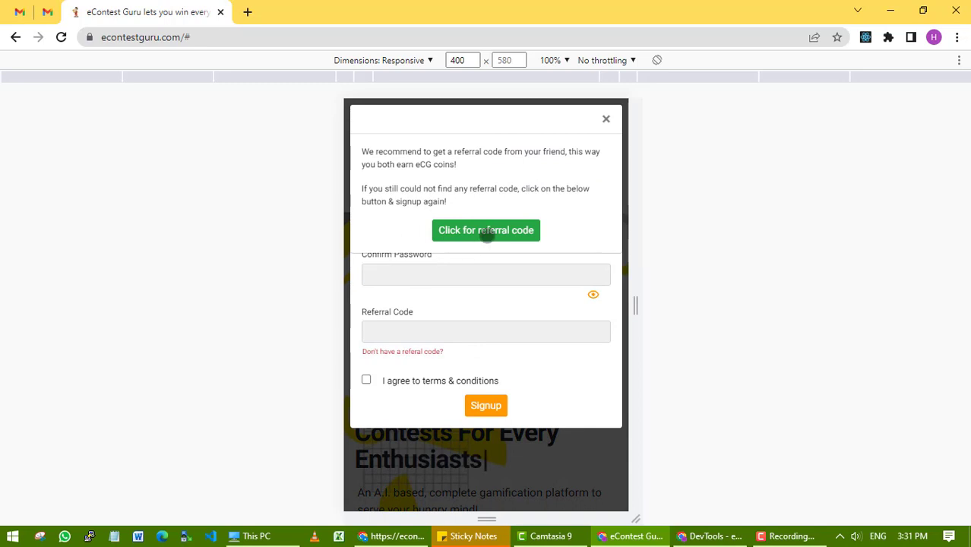
{"action": "left_click", "coordinate": [487, 233]}
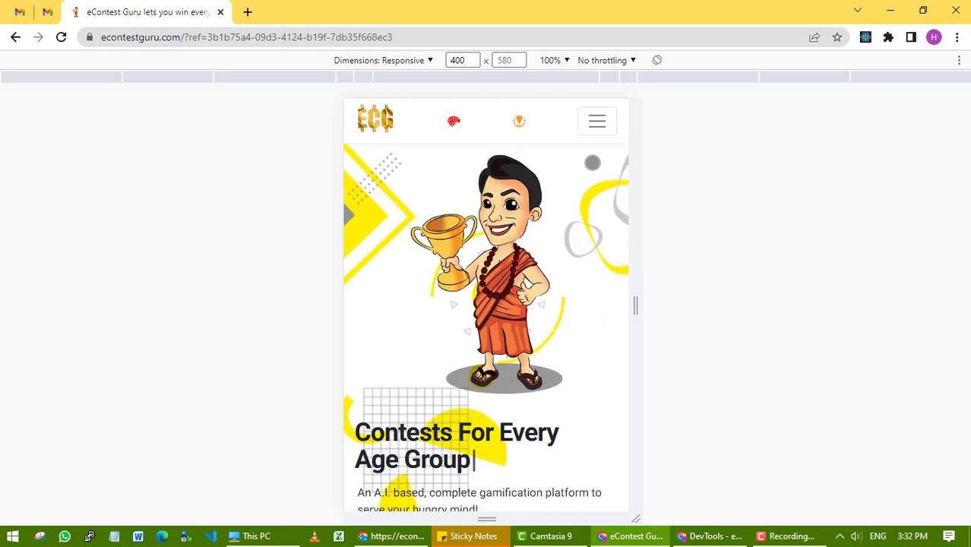
Reopen the Signup form from the navigation menu's Login/Signup window.
{"action": "left_click", "coordinate": [596, 120]}
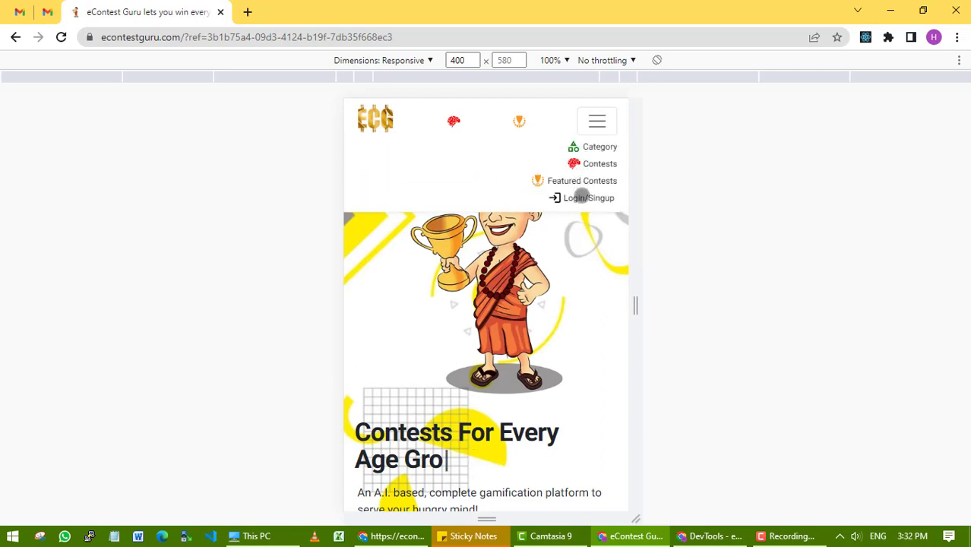
{"action": "left_click", "coordinate": [581, 196]}
{"action": "left_click", "coordinate": [554, 145]}
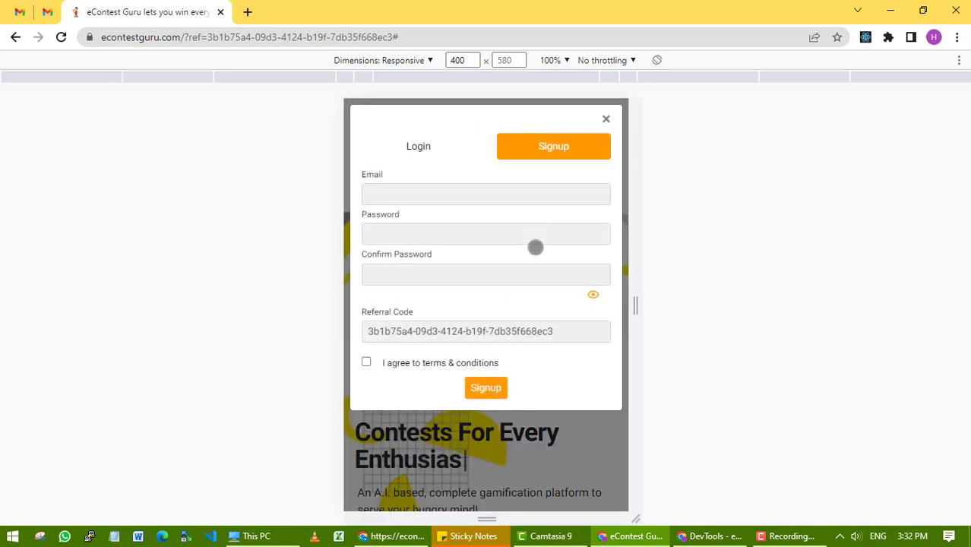
Register with the saved e-mail and a confirmed password, accepting the terms.
{"action": "left_click", "coordinate": [435, 194]}
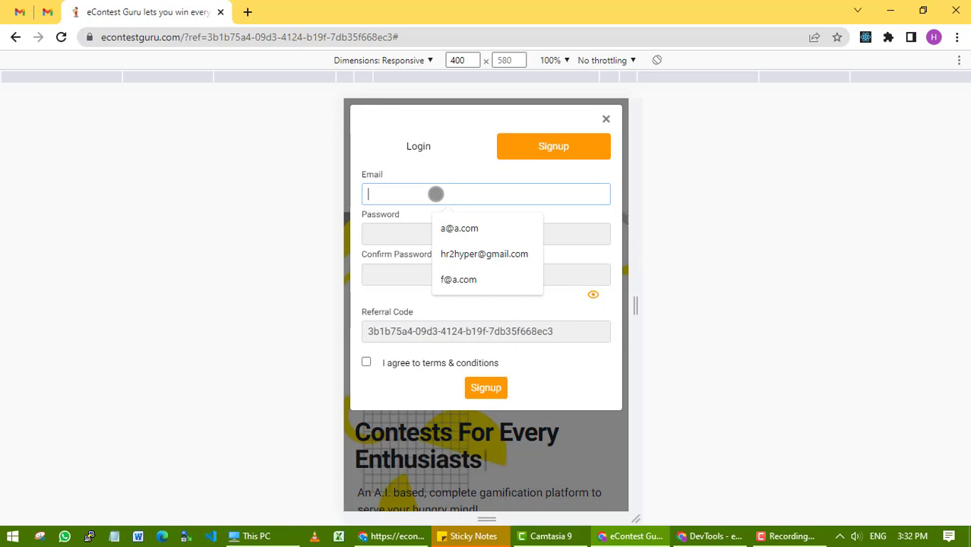
{"action": "left_click", "coordinate": [462, 254]}
{"action": "left_click", "coordinate": [397, 237]}
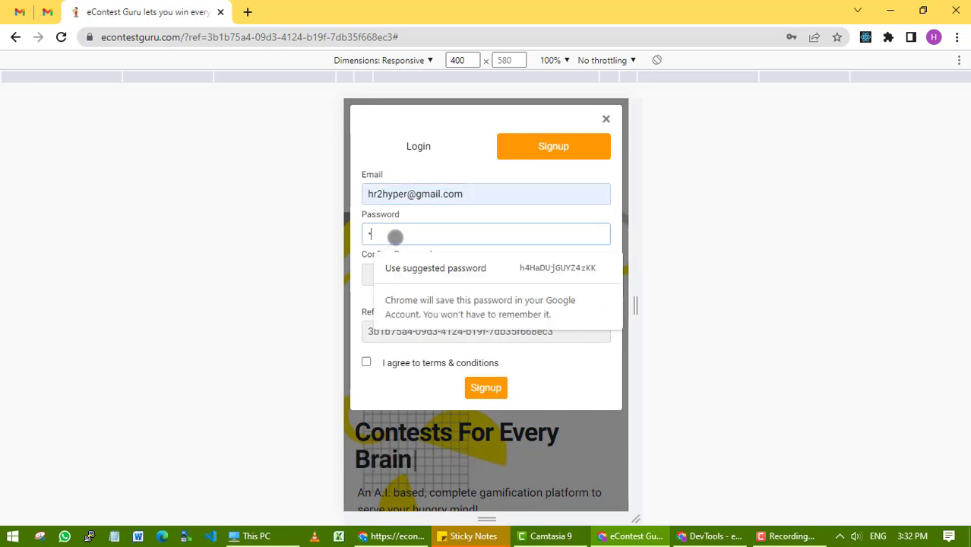
{"action": "type", "text": "********"}
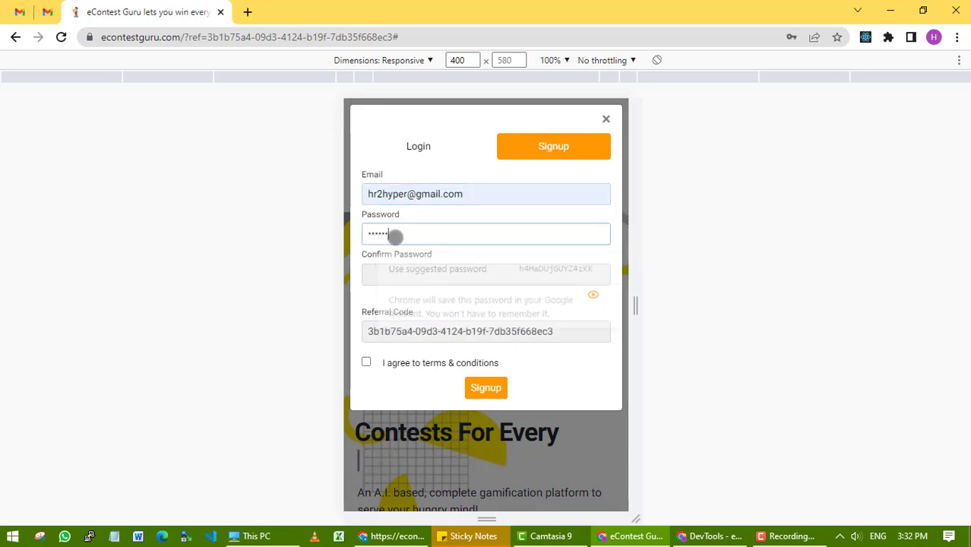
{"action": "key", "text": "Tab"}
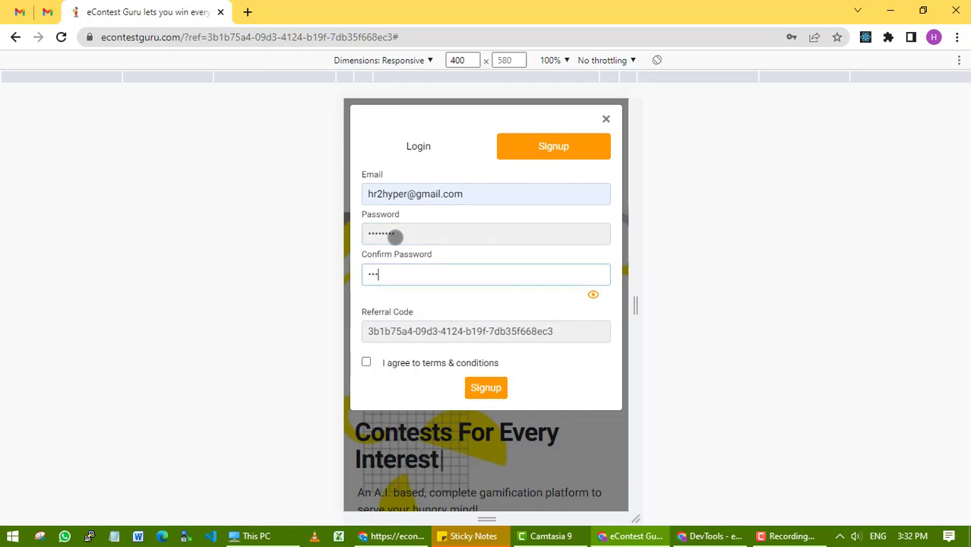
{"action": "type", "text": "********"}
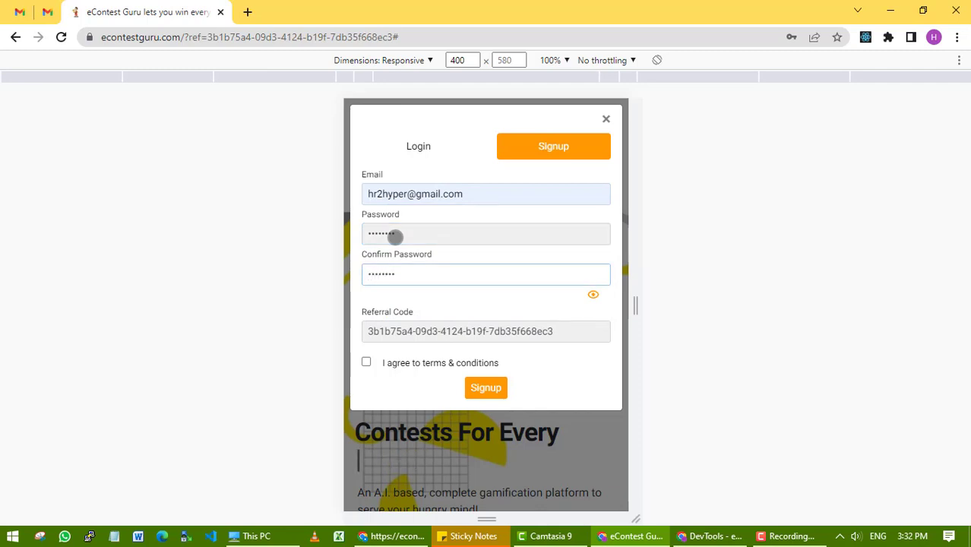
{"action": "left_click", "coordinate": [367, 362]}
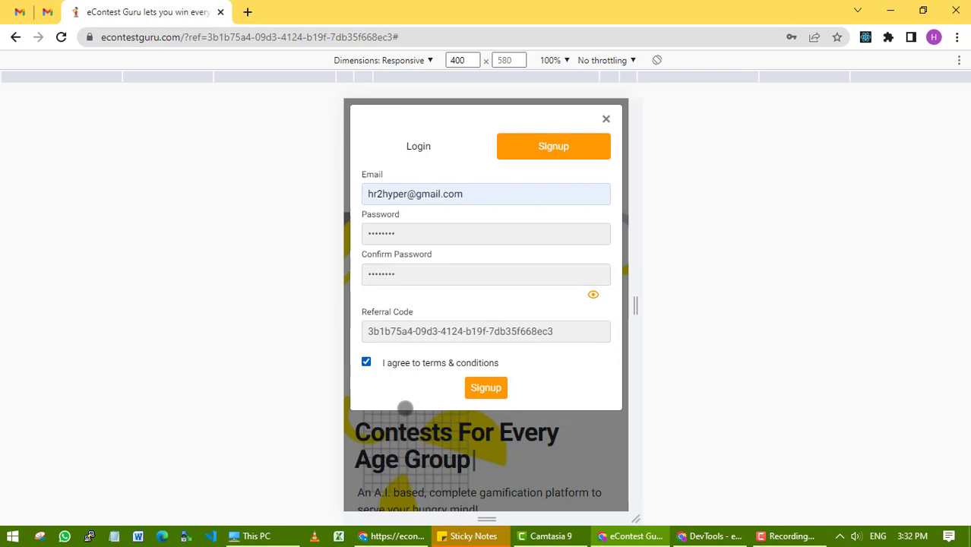
{"action": "left_click", "coordinate": [477, 388]}
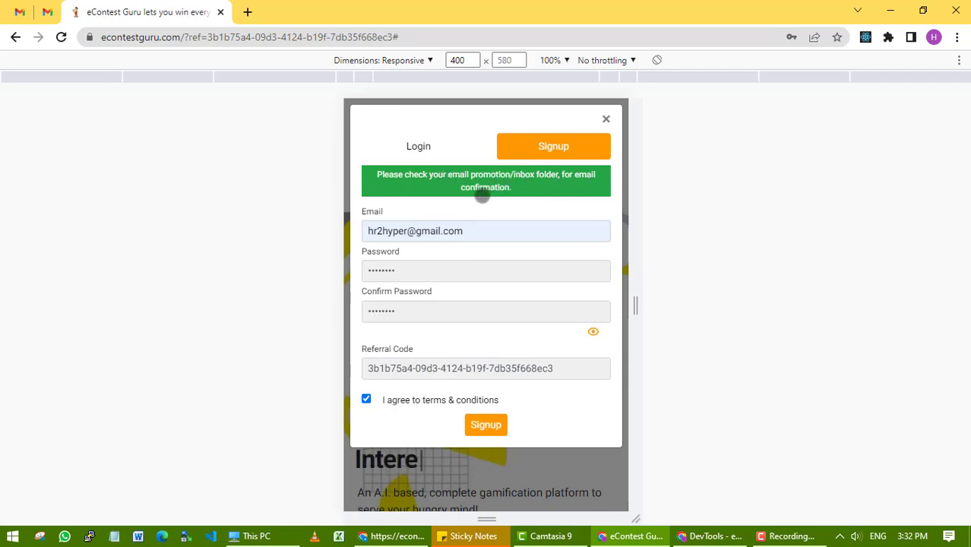
Open the 'eContestGuru - Verify your email' message in the Gmail inbox.
{"action": "left_click", "coordinate": [45, 13]}
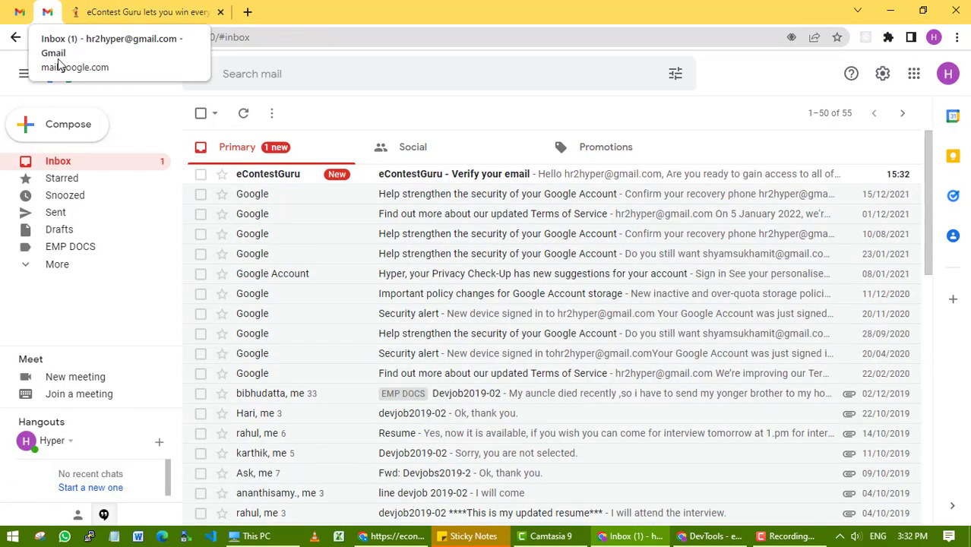
{"action": "mouse_move", "coordinate": [274, 183]}
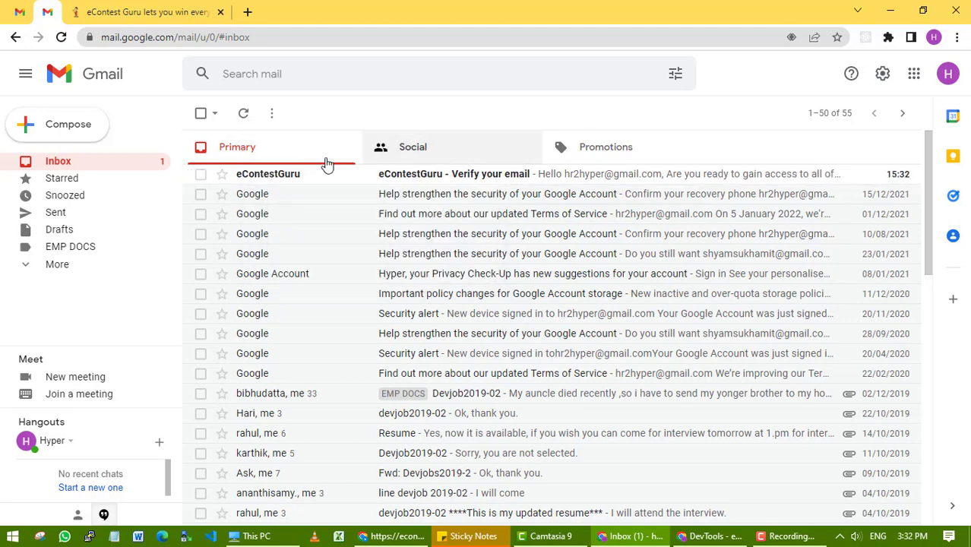
{"action": "left_click", "coordinate": [278, 174]}
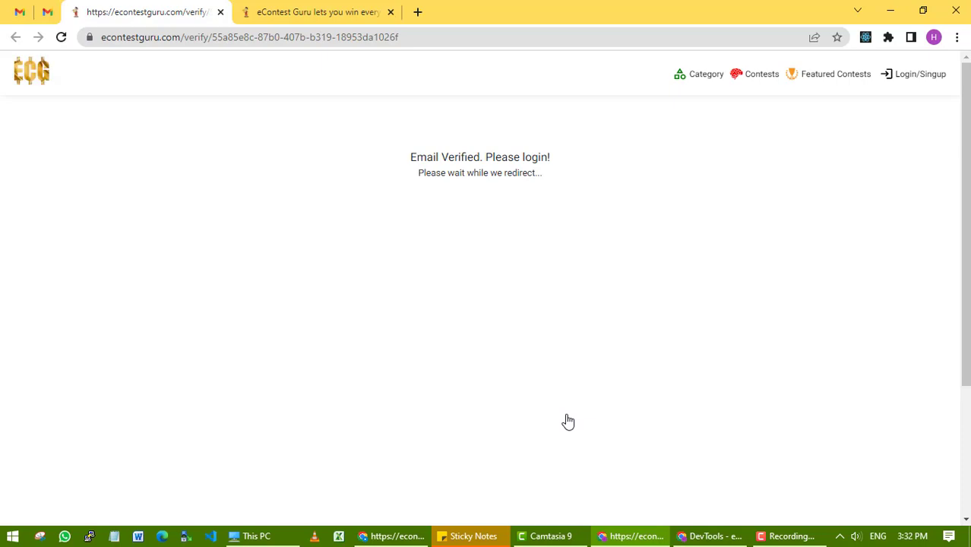
Log in with the saved e-mail and password, declining Chrome's offer to save the password.
{"action": "left_click", "coordinate": [921, 74]}
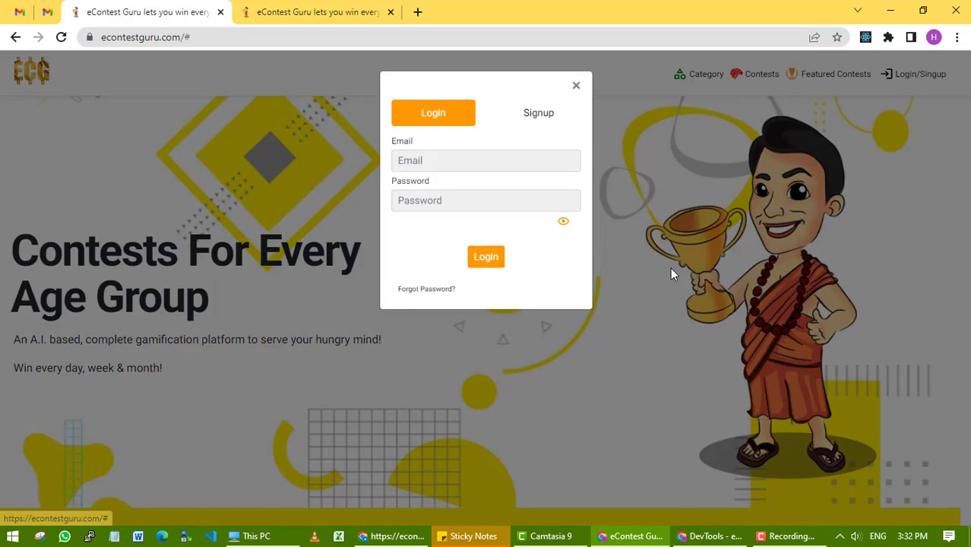
{"action": "left_click", "coordinate": [465, 161]}
{"action": "left_click", "coordinate": [481, 219]}
{"action": "left_click", "coordinate": [444, 196]}
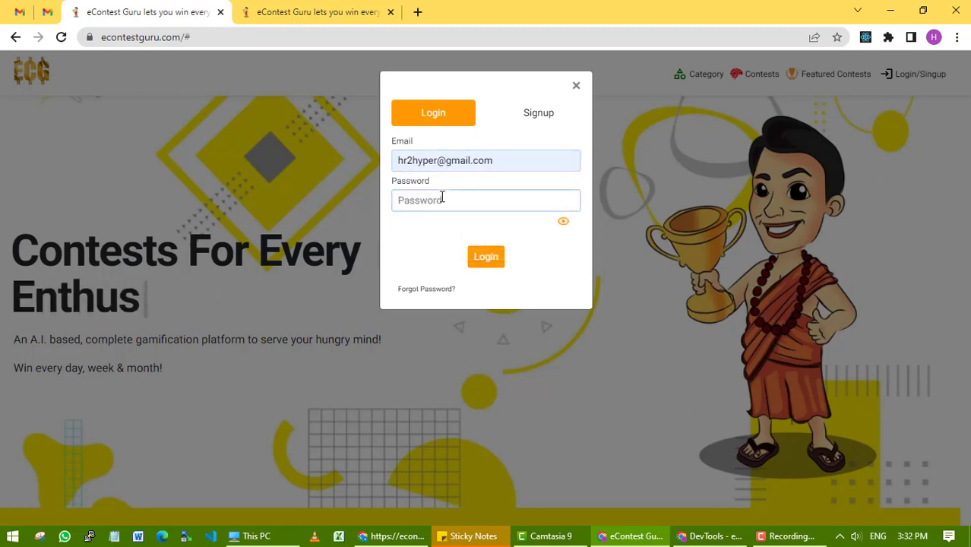
{"action": "type", "text": "•••"}
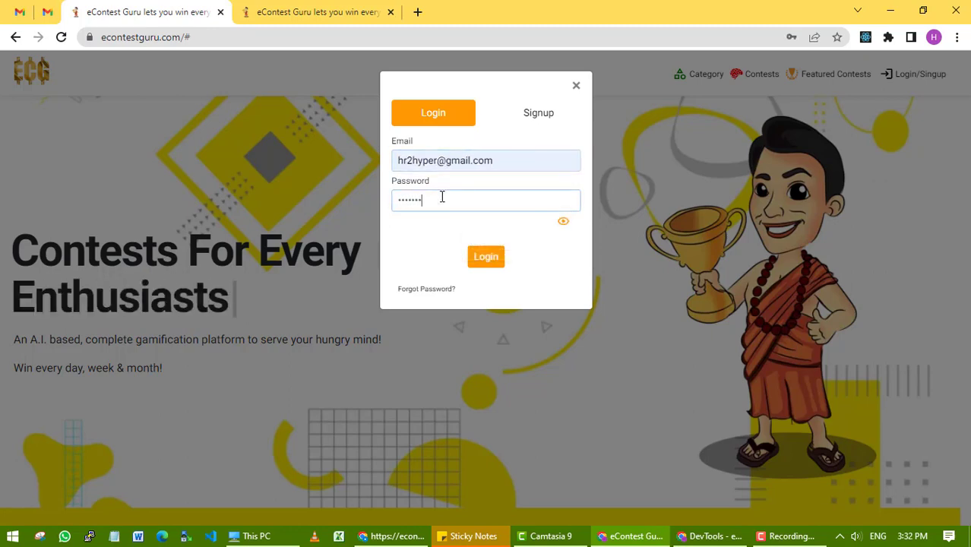
{"action": "left_click", "coordinate": [503, 258]}
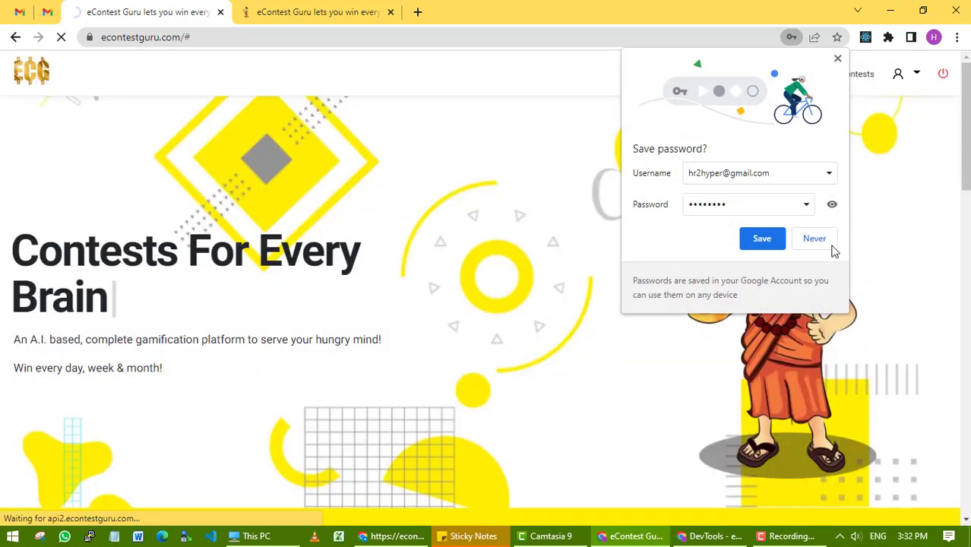
{"action": "left_click", "coordinate": [832, 245]}
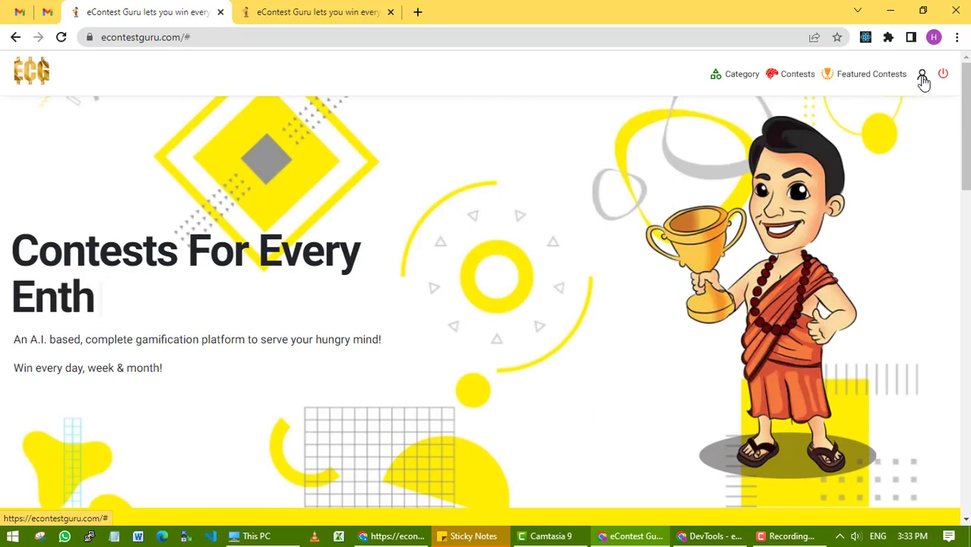
Minimize DevTools and go to the eCG Coins | Profile page via the account menu.
{"action": "left_click", "coordinate": [922, 79]}
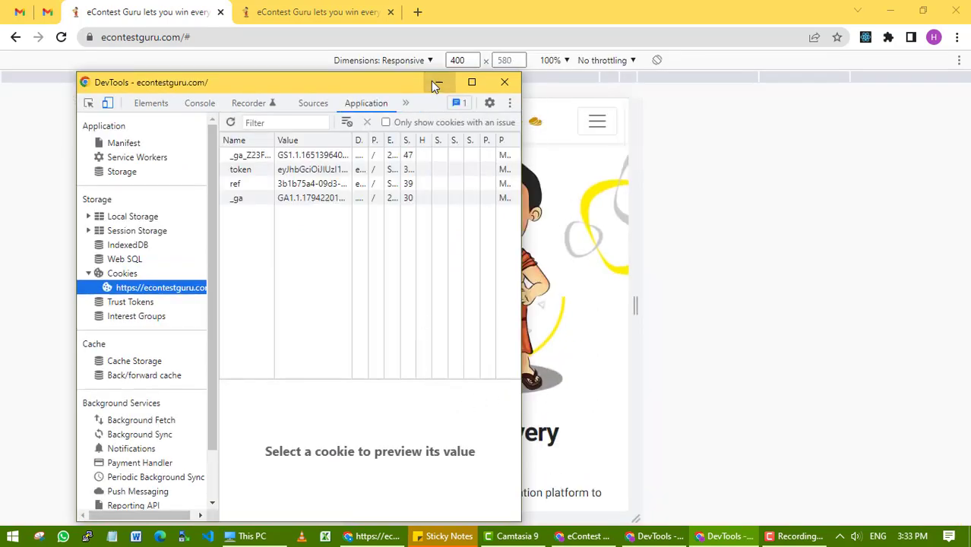
{"action": "left_click", "coordinate": [437, 82]}
{"action": "left_click", "coordinate": [597, 126]}
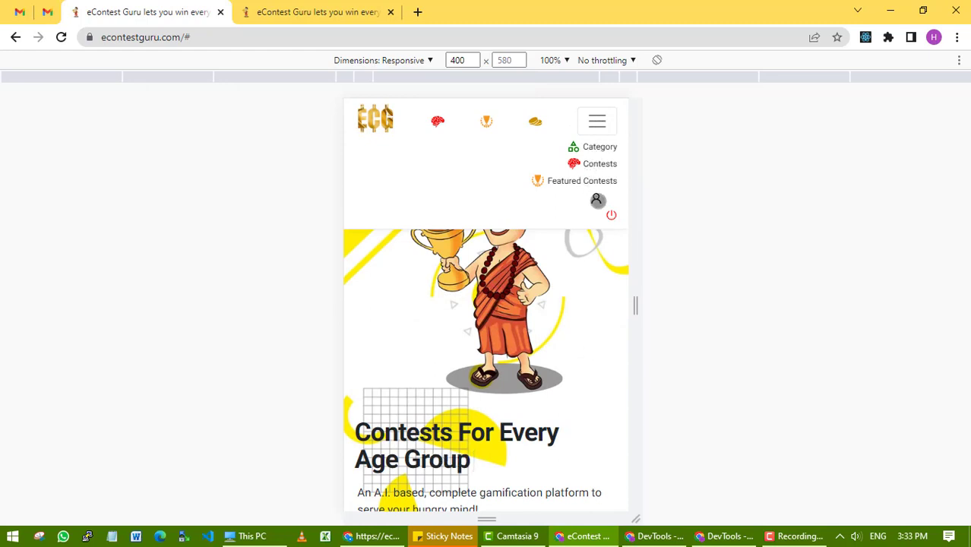
{"action": "left_click", "coordinate": [597, 199]}
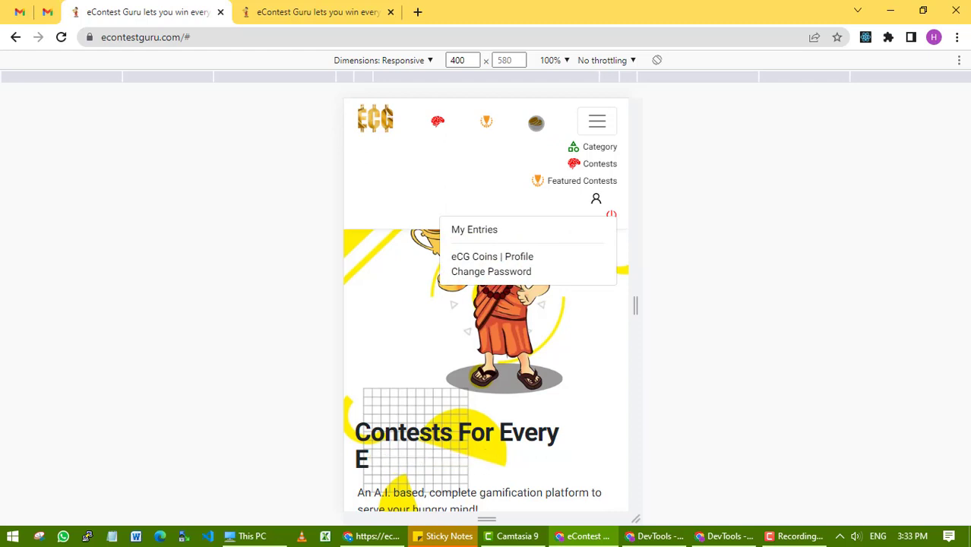
{"action": "left_click", "coordinate": [536, 122]}
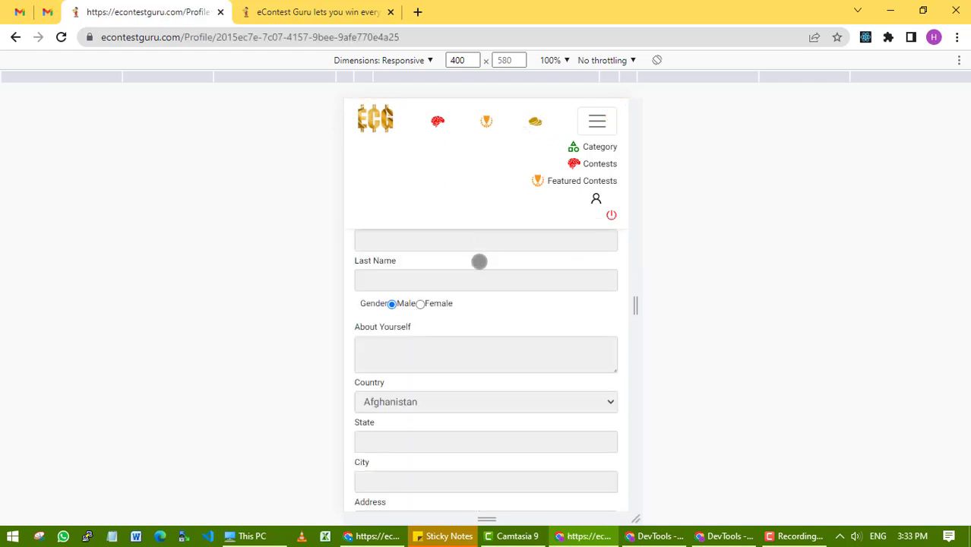
Fill the First Name and Last Name fields from the saved autofill entries.
{"action": "scroll", "coordinate": [478, 260], "scroll_direction": "down", "scroll_amount": 6}
{"action": "scroll", "coordinate": [487, 351], "scroll_direction": "up", "scroll_amount": 3}
{"action": "scroll", "coordinate": [487, 351], "scroll_direction": "up", "scroll_amount": 3}
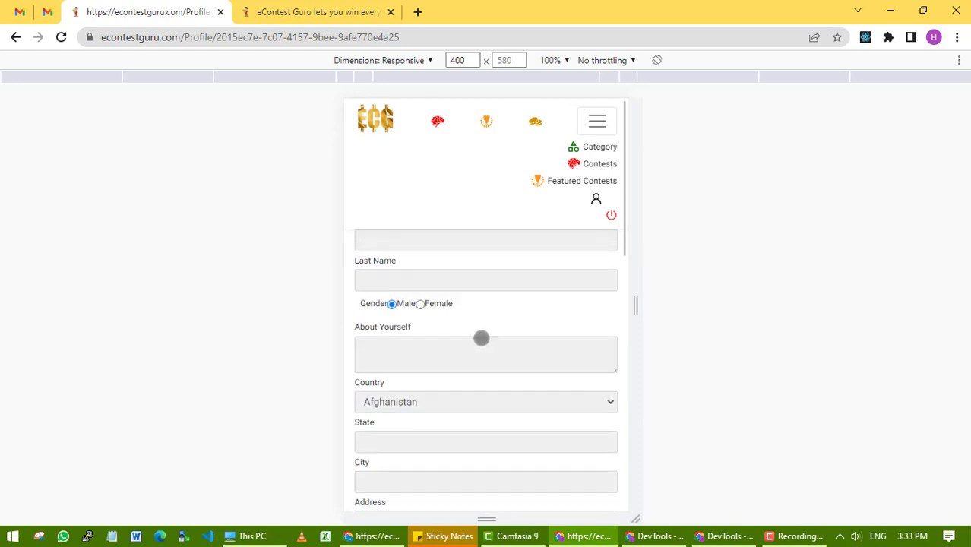
{"action": "left_click", "coordinate": [434, 243]}
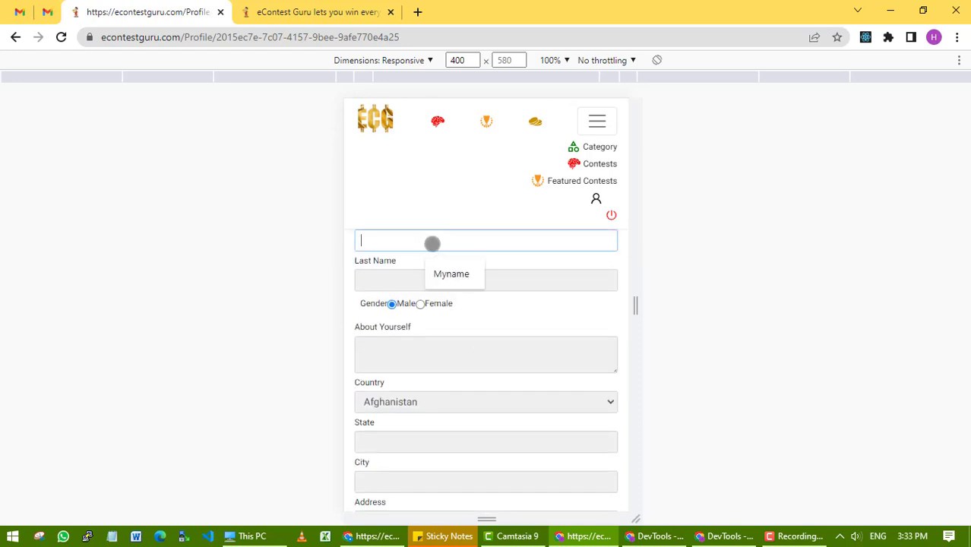
{"action": "left_click", "coordinate": [444, 282]}
{"action": "left_click", "coordinate": [419, 288]}
{"action": "left_click", "coordinate": [441, 315]}
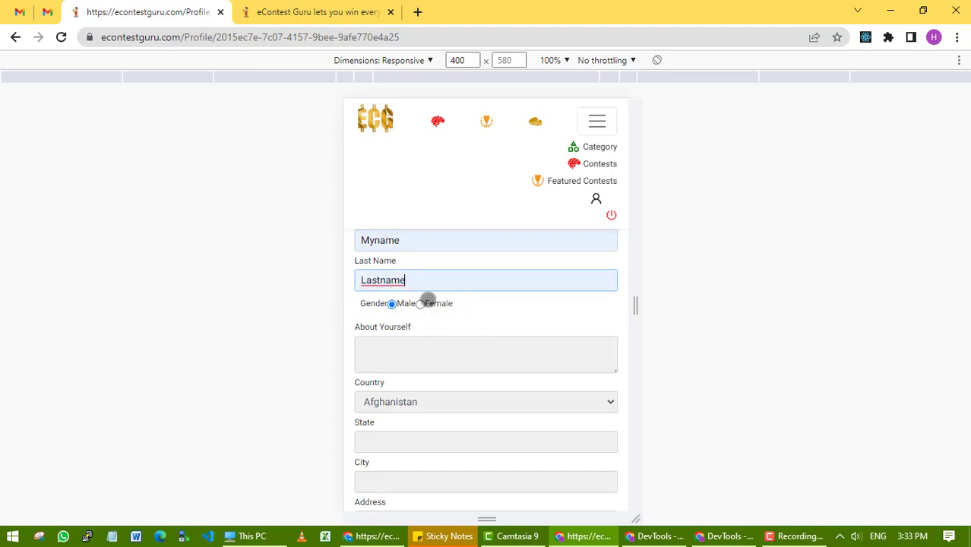
Move into the About Yourself box, then down to the City field.
{"action": "left_click", "coordinate": [444, 348]}
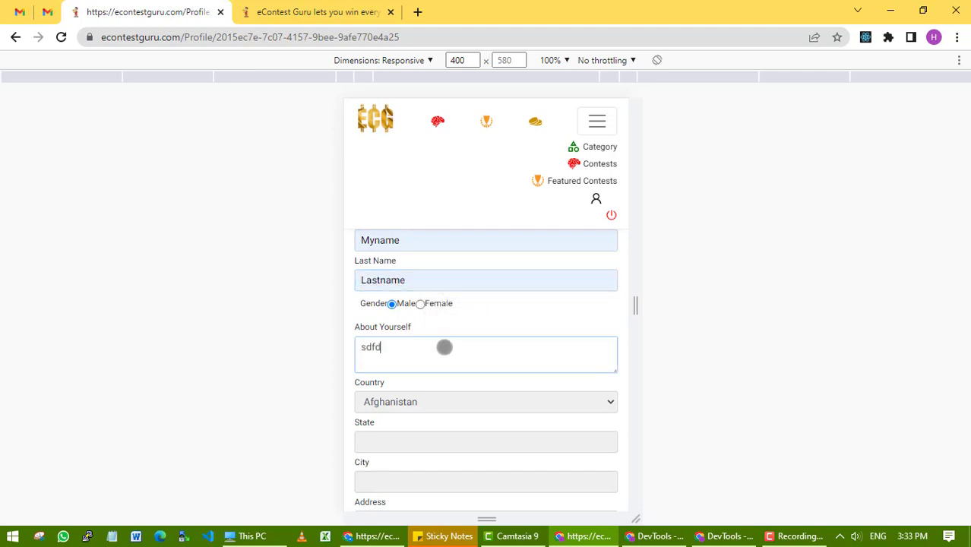
{"action": "scroll", "coordinate": [445, 347], "scroll_direction": "down", "scroll_amount": 1}
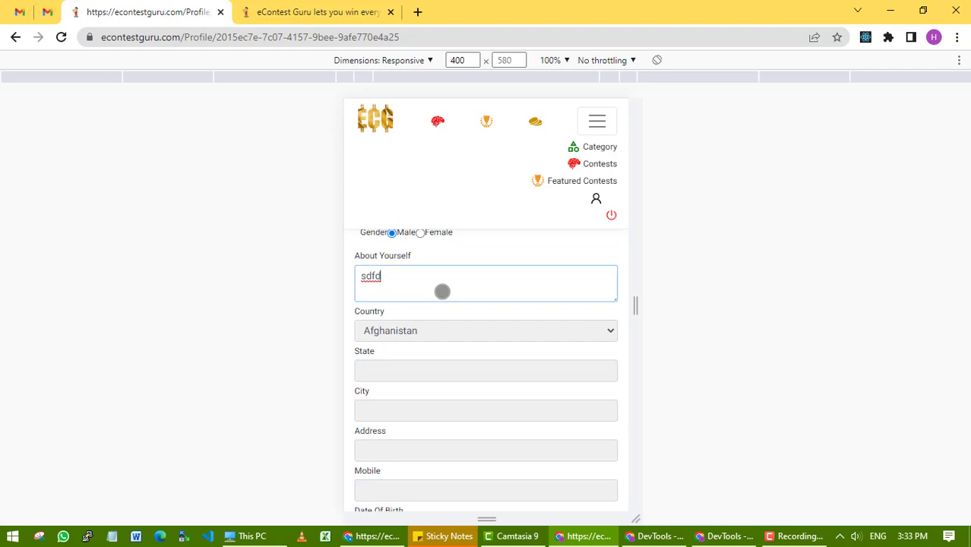
{"action": "scroll", "coordinate": [442, 288], "scroll_direction": "down", "scroll_amount": 2}
{"action": "scroll", "coordinate": [442, 280], "scroll_direction": "up", "scroll_amount": 2}
{"action": "scroll", "coordinate": [430, 317], "scroll_direction": "down", "scroll_amount": 1}
{"action": "left_click", "coordinate": [424, 342]}
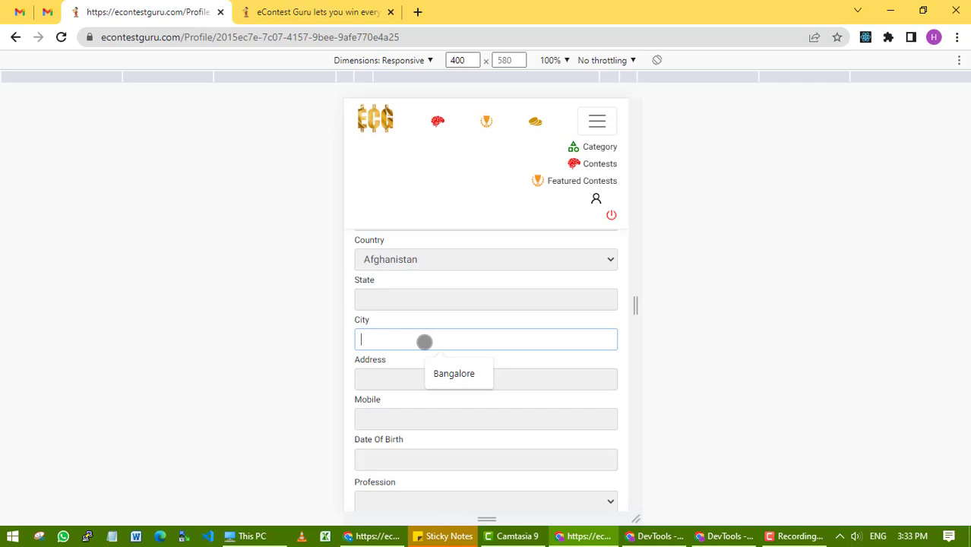
Fill the saved mobile number and choose IT Professional as the profession.
{"action": "scroll", "coordinate": [390, 454], "scroll_direction": "down", "scroll_amount": 2}
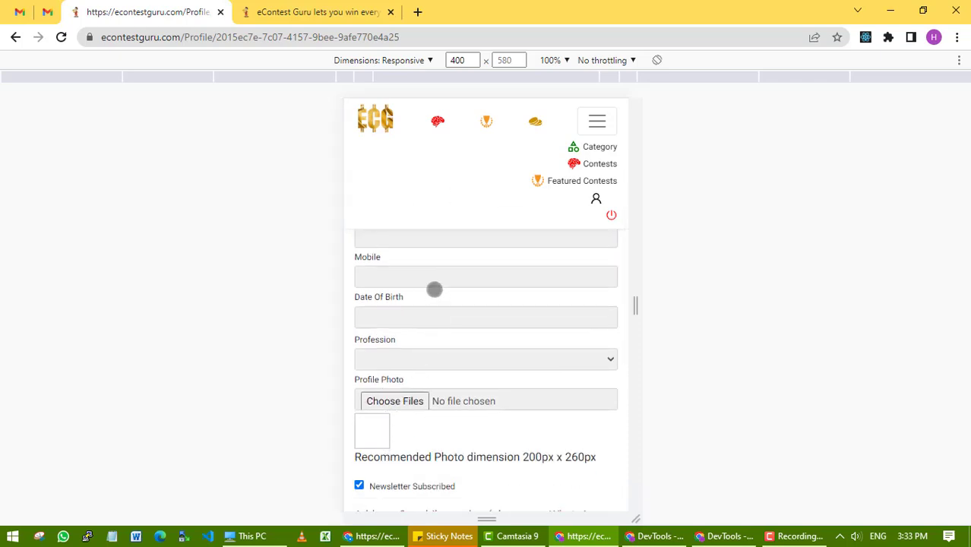
{"action": "left_click", "coordinate": [434, 283]}
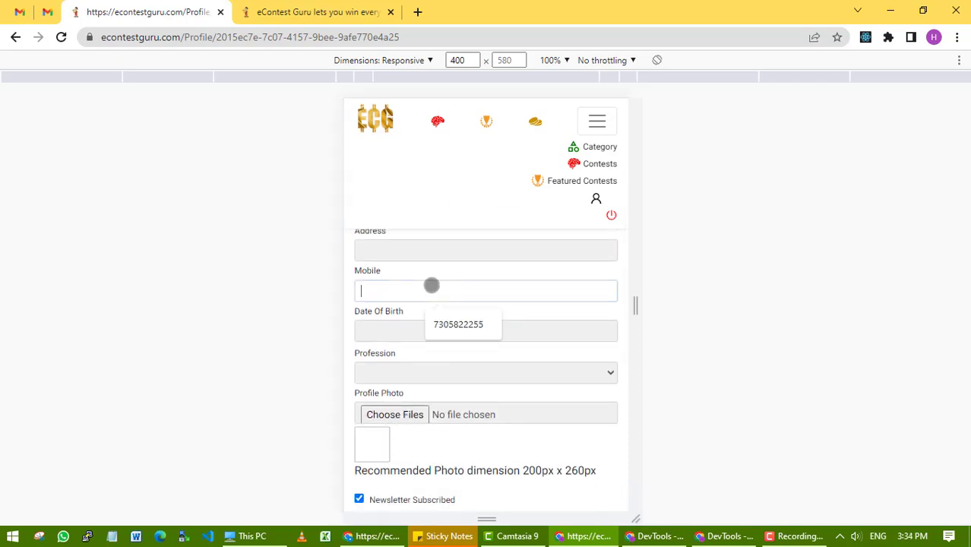
{"action": "left_click", "coordinate": [448, 324]}
{"action": "left_click", "coordinate": [403, 336]}
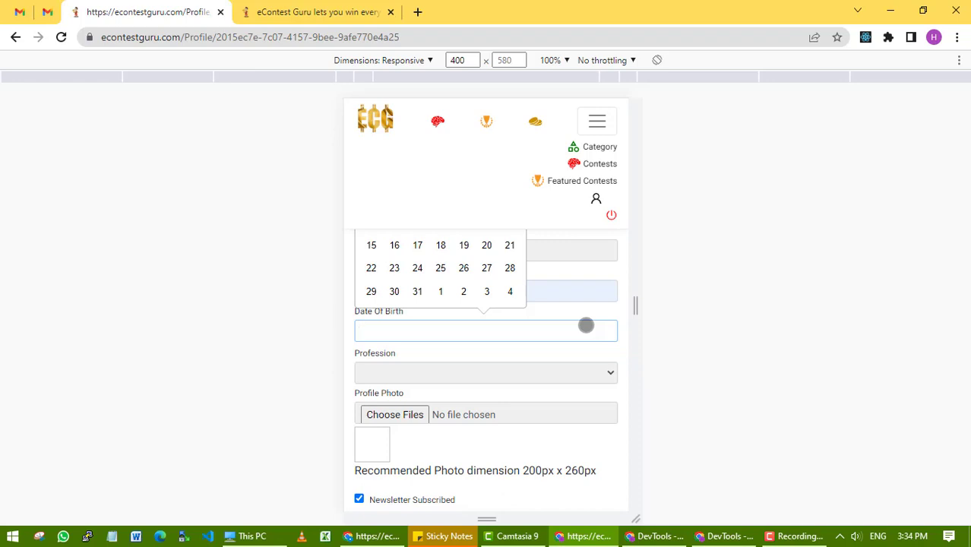
{"action": "left_click", "coordinate": [450, 373]}
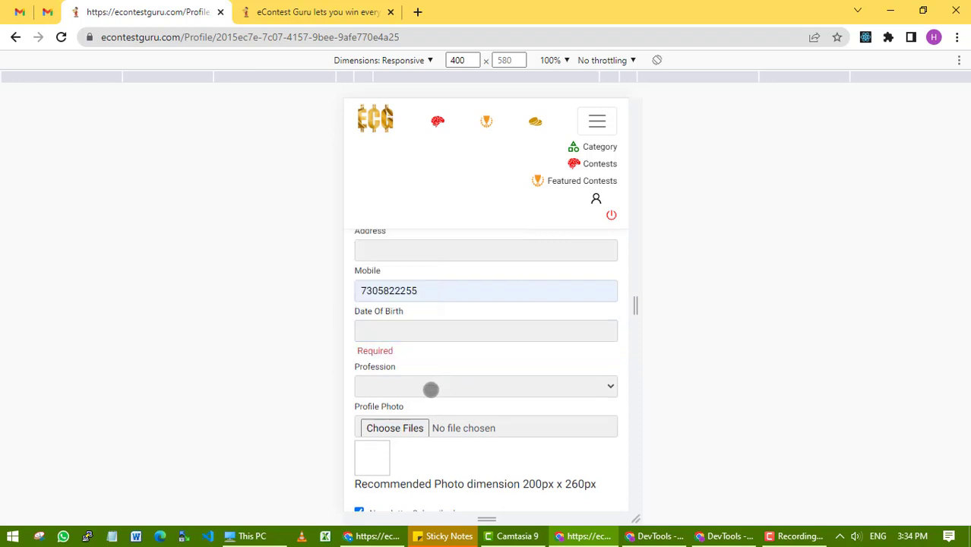
{"action": "left_click", "coordinate": [431, 389]}
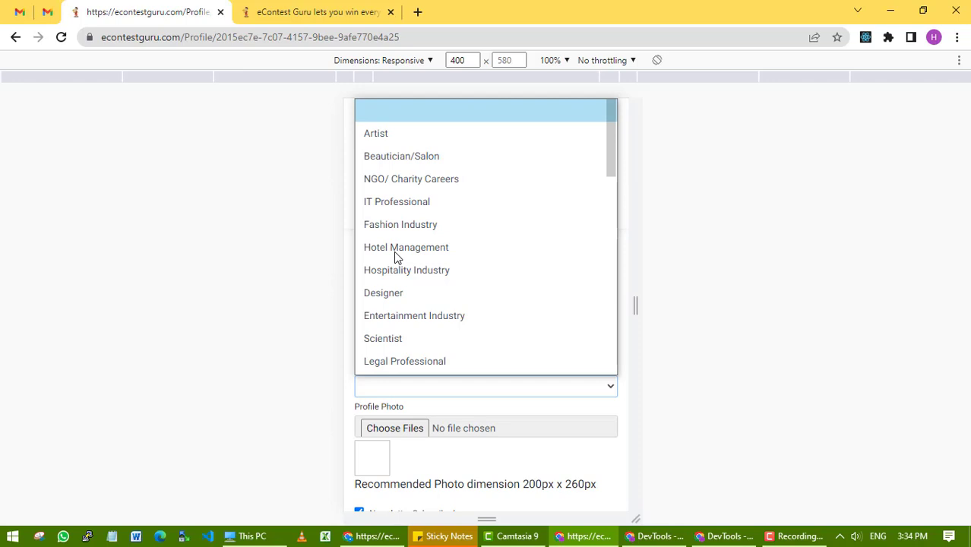
{"action": "left_click", "coordinate": [399, 205]}
Set the city to Bangalore and the state to Karnataka.
{"action": "scroll", "coordinate": [513, 338], "scroll_direction": "up", "scroll_amount": 3}
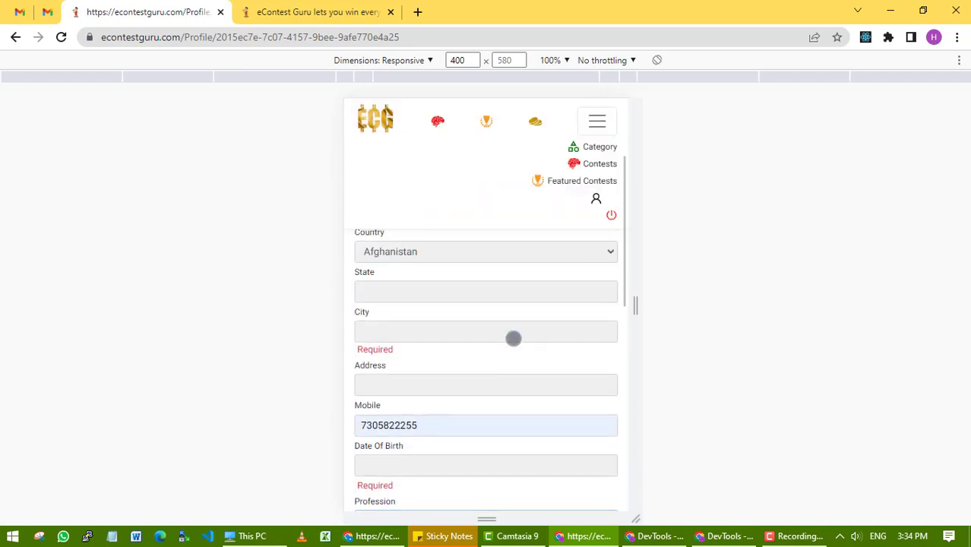
{"action": "left_click", "coordinate": [448, 344]}
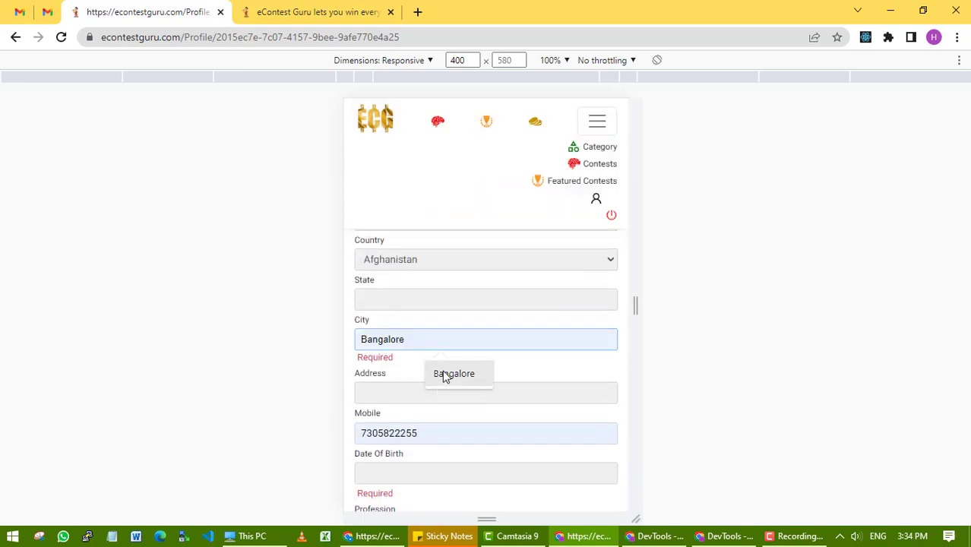
{"action": "left_click", "coordinate": [444, 373]}
{"action": "left_click", "coordinate": [446, 299]}
{"action": "left_click", "coordinate": [449, 334]}
Pick 2022-5-25 as the date of birth in the calendar.
{"action": "scroll", "coordinate": [449, 329], "scroll_direction": "up", "scroll_amount": 2}
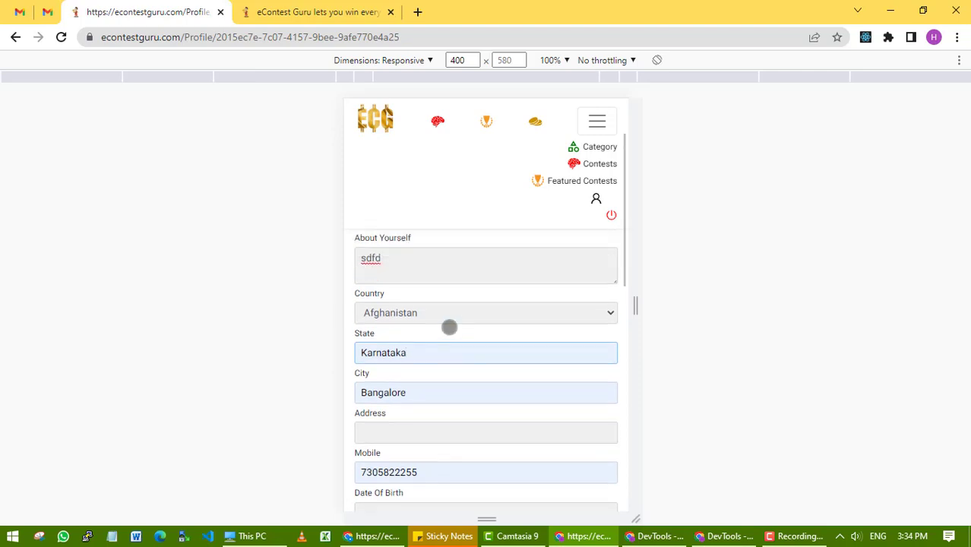
{"action": "scroll", "coordinate": [449, 326], "scroll_direction": "down", "scroll_amount": 5}
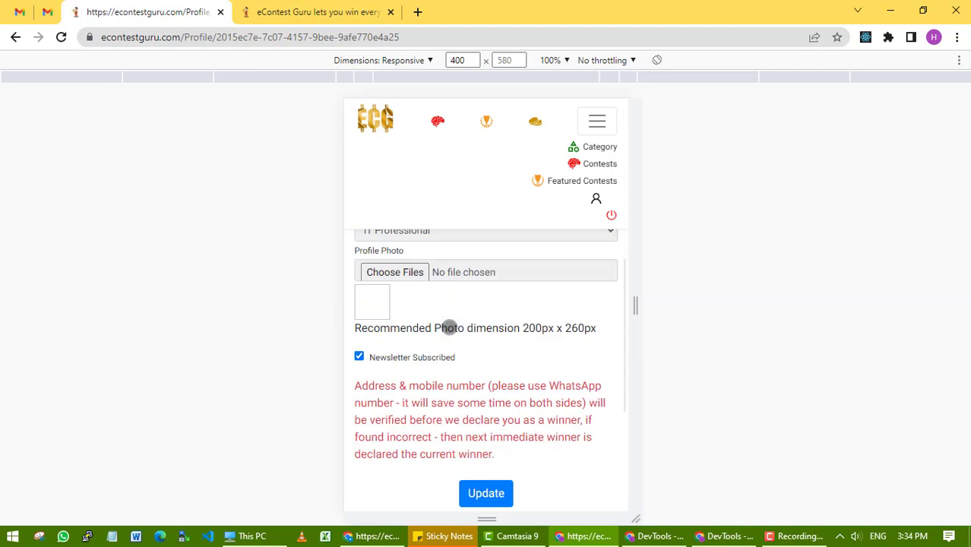
{"action": "scroll", "coordinate": [449, 327], "scroll_direction": "up", "scroll_amount": 1}
{"action": "scroll", "coordinate": [448, 327], "scroll_direction": "up", "scroll_amount": 2}
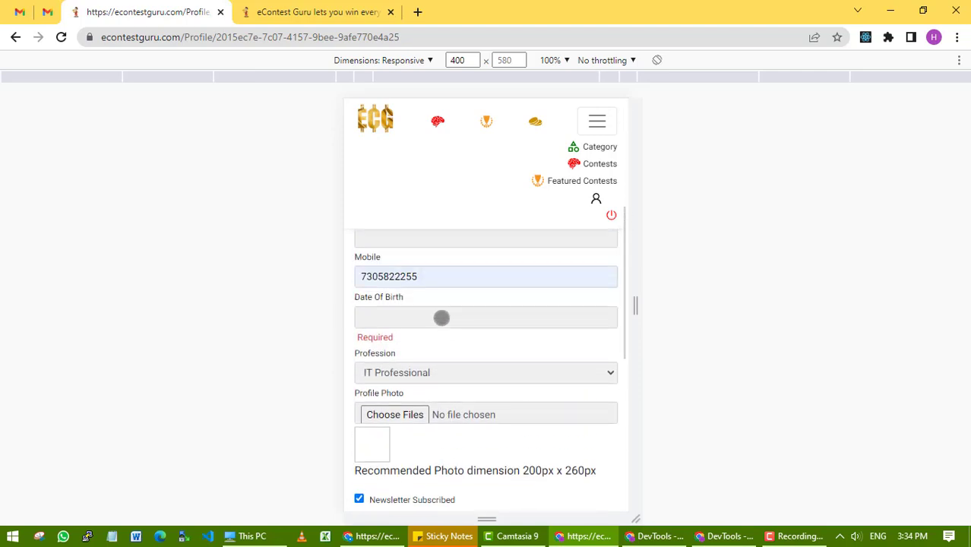
{"action": "left_click", "coordinate": [441, 317]}
{"action": "left_click", "coordinate": [440, 259]}
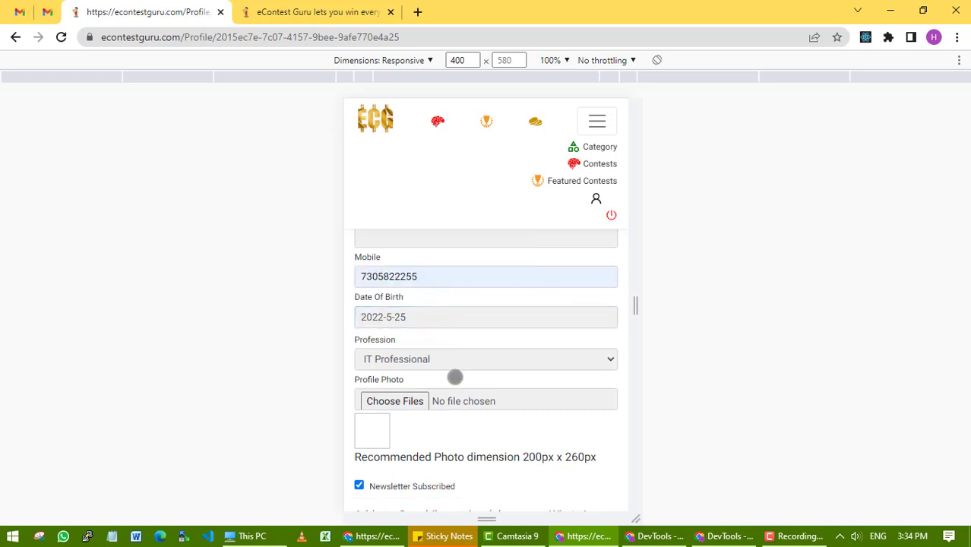
{"action": "scroll", "coordinate": [453, 367], "scroll_direction": "down", "scroll_amount": 1}
{"action": "scroll", "coordinate": [412, 427], "scroll_direction": "down", "scroll_amount": 3}
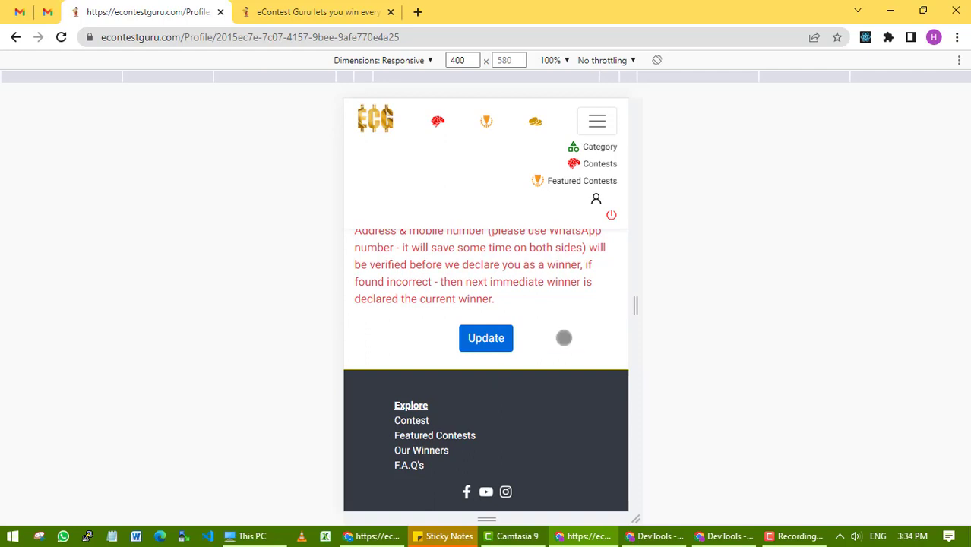
Collapse the navigation menu and fill the address 'My adress' from autofill.
{"action": "left_click", "coordinate": [597, 123]}
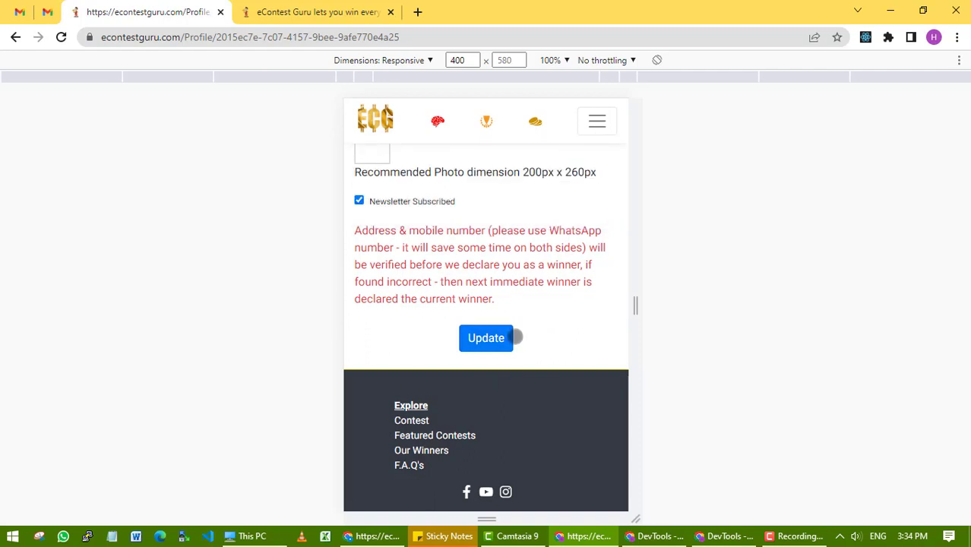
{"action": "scroll", "coordinate": [514, 336], "scroll_direction": "up", "scroll_amount": 4}
{"action": "scroll", "coordinate": [515, 337], "scroll_direction": "down", "scroll_amount": 2}
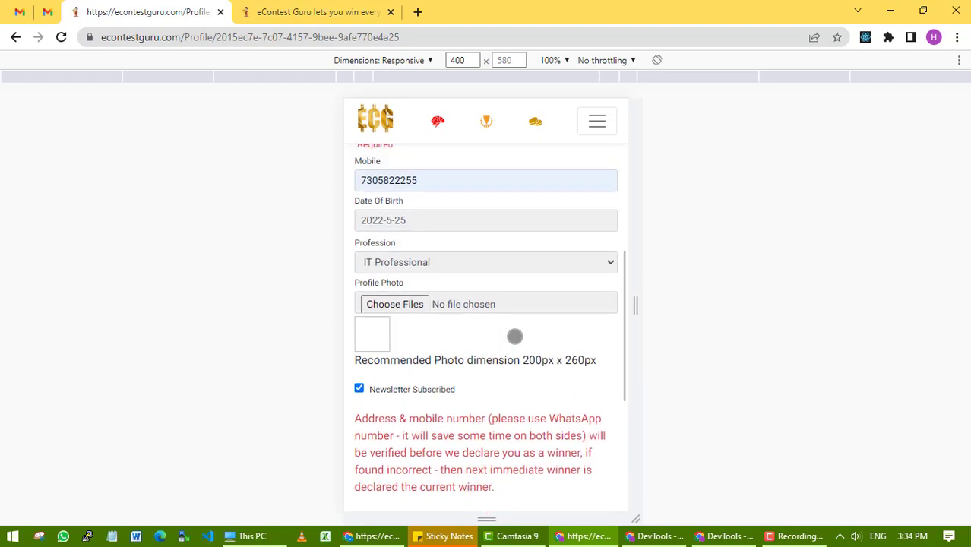
{"action": "scroll", "coordinate": [515, 337], "scroll_direction": "up", "scroll_amount": 3}
{"action": "left_click", "coordinate": [415, 294]}
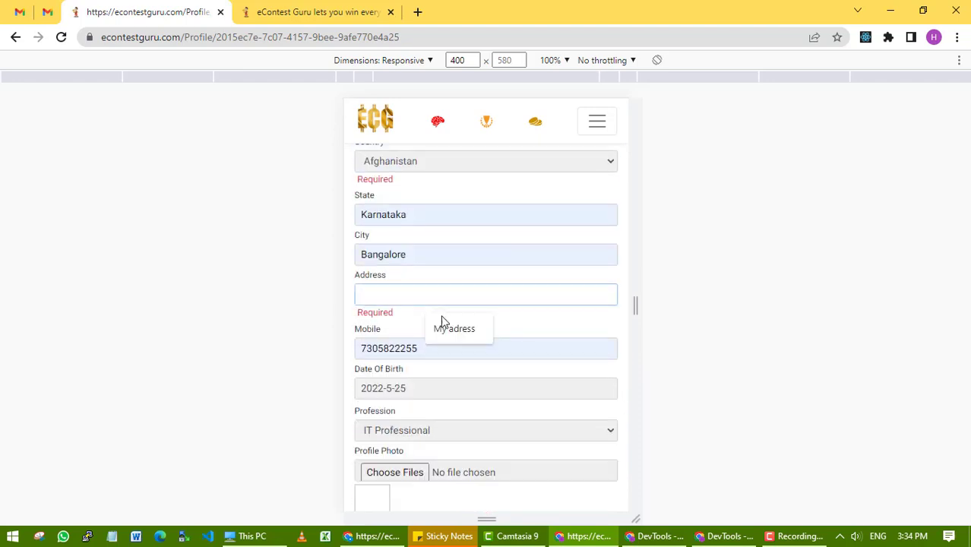
{"action": "left_click", "coordinate": [455, 334]}
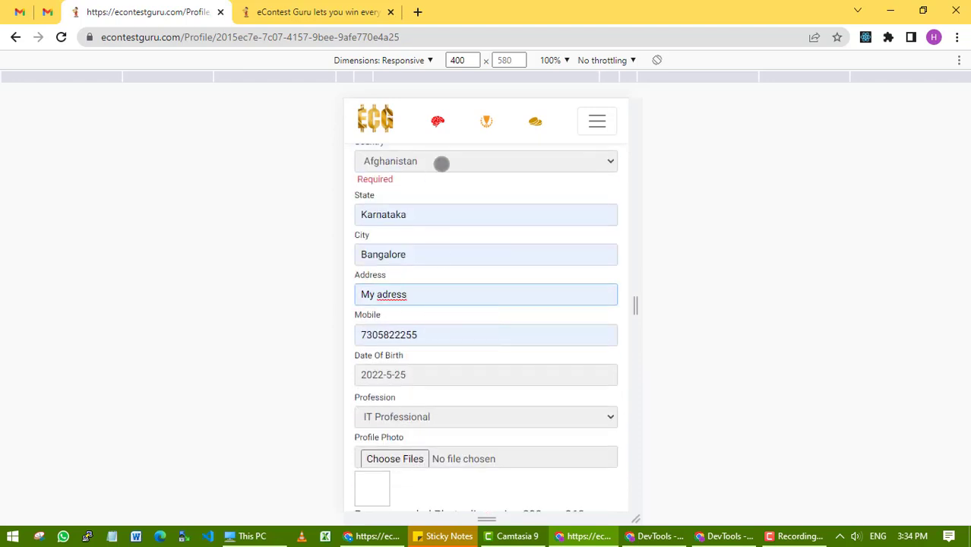
Change the country from Afghanistan to India and submit the profile with Update.
{"action": "left_click", "coordinate": [441, 163]}
{"action": "left_click", "coordinate": [441, 163]}
{"action": "key", "text": "i"}
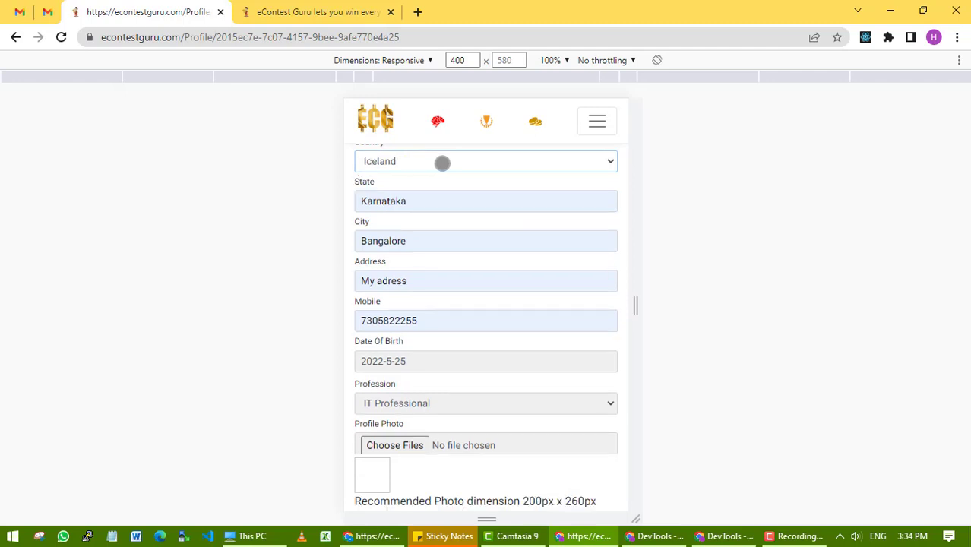
{"action": "key", "text": "i"}
{"action": "scroll", "coordinate": [448, 356], "scroll_direction": "down", "scroll_amount": 3}
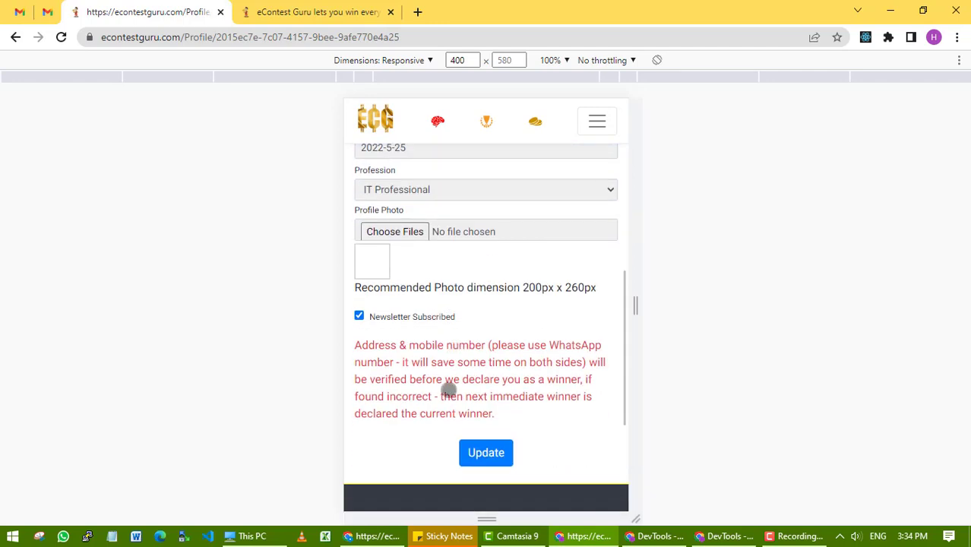
{"action": "left_click", "coordinate": [477, 454]}
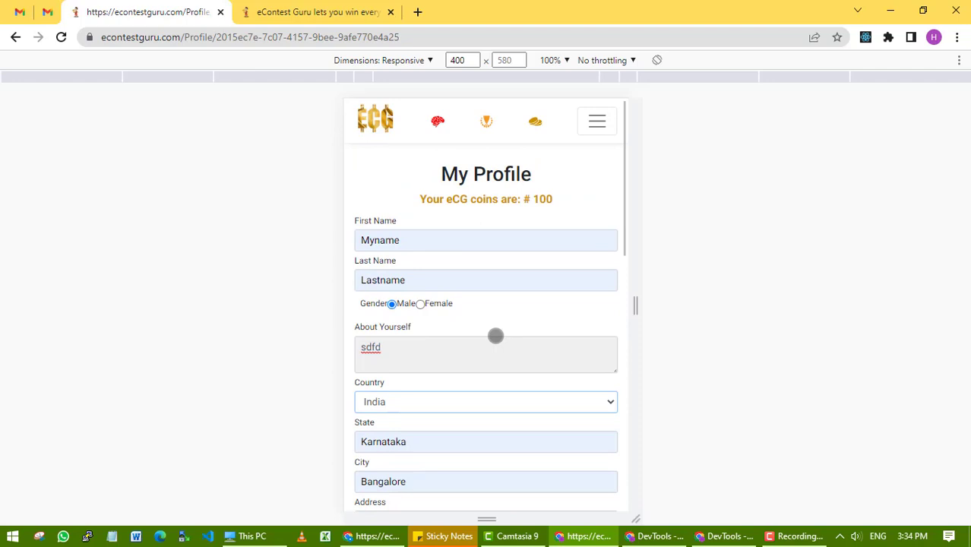
Save the profile with Update and check the Success message and referral-link button.
{"action": "scroll", "coordinate": [495, 335], "scroll_direction": "down", "scroll_amount": 6}
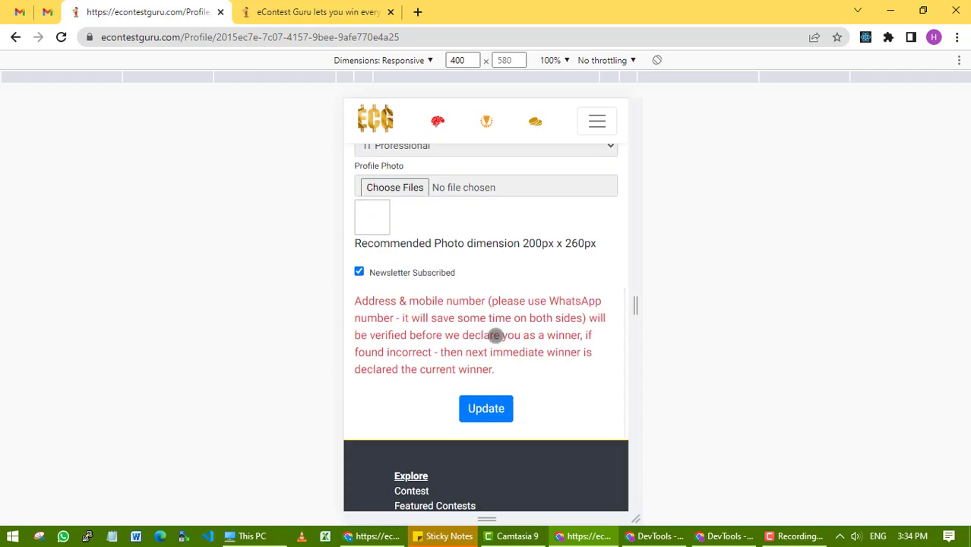
{"action": "left_click", "coordinate": [495, 408]}
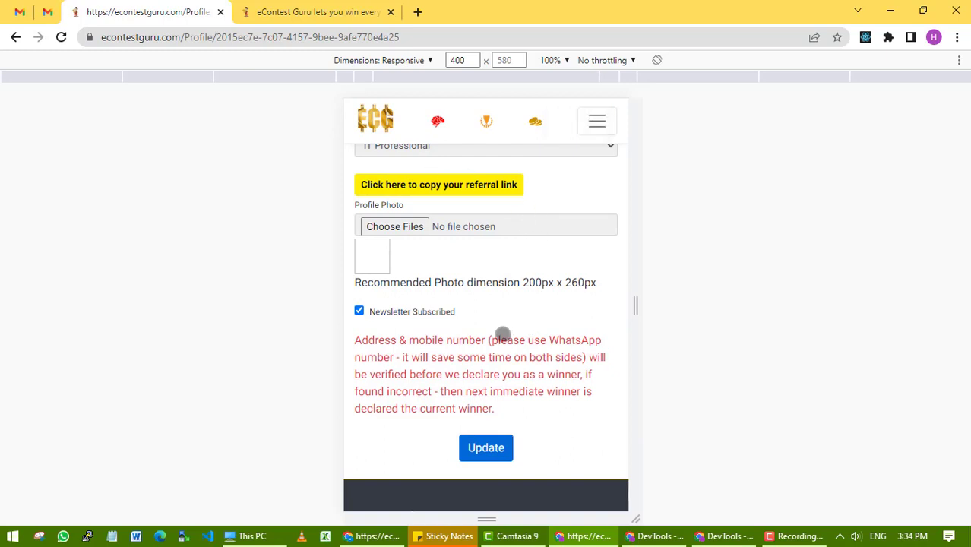
{"action": "scroll", "coordinate": [503, 334], "scroll_direction": "up", "scroll_amount": 1}
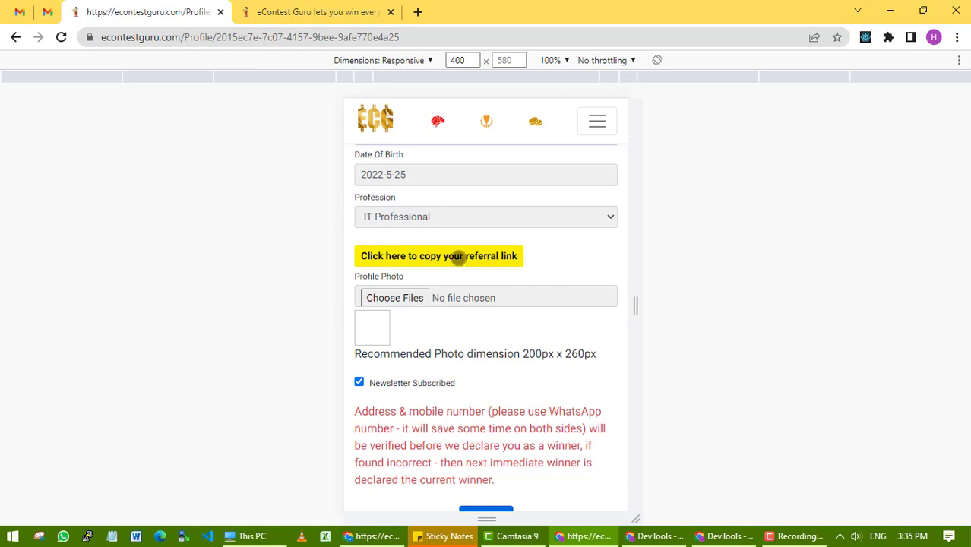
Copy the referral link, then check the other tab's signup form shows the referral code prefilled.
{"action": "left_click", "coordinate": [457, 257]}
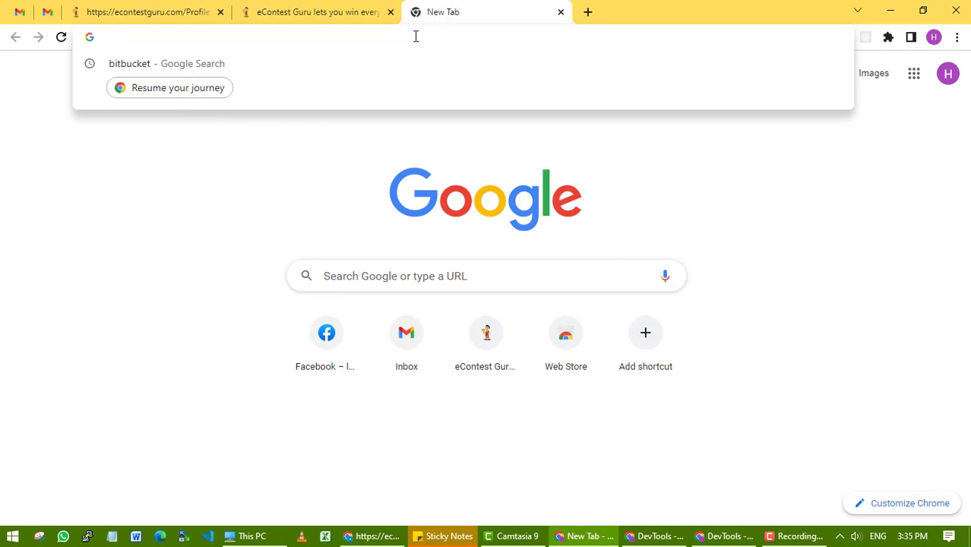
{"action": "left_click", "coordinate": [322, 13]}
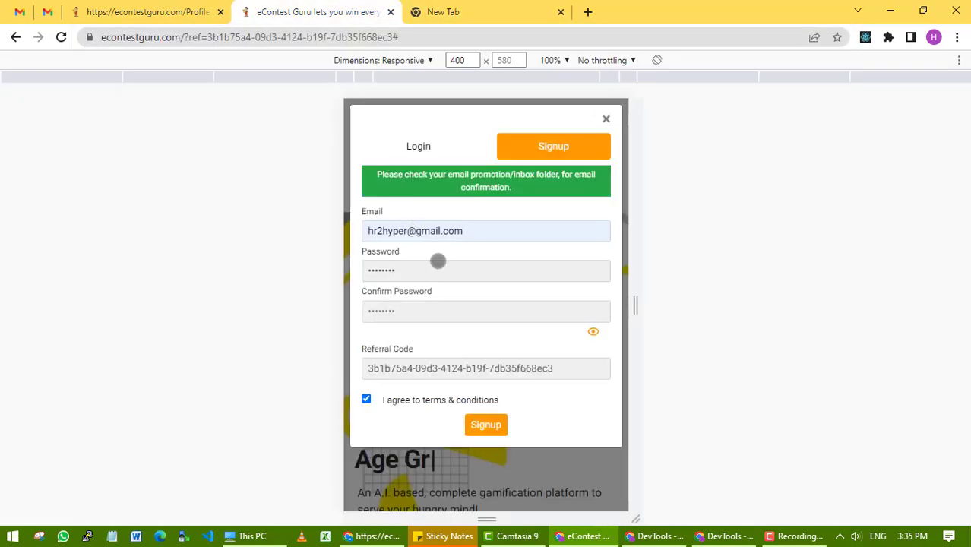